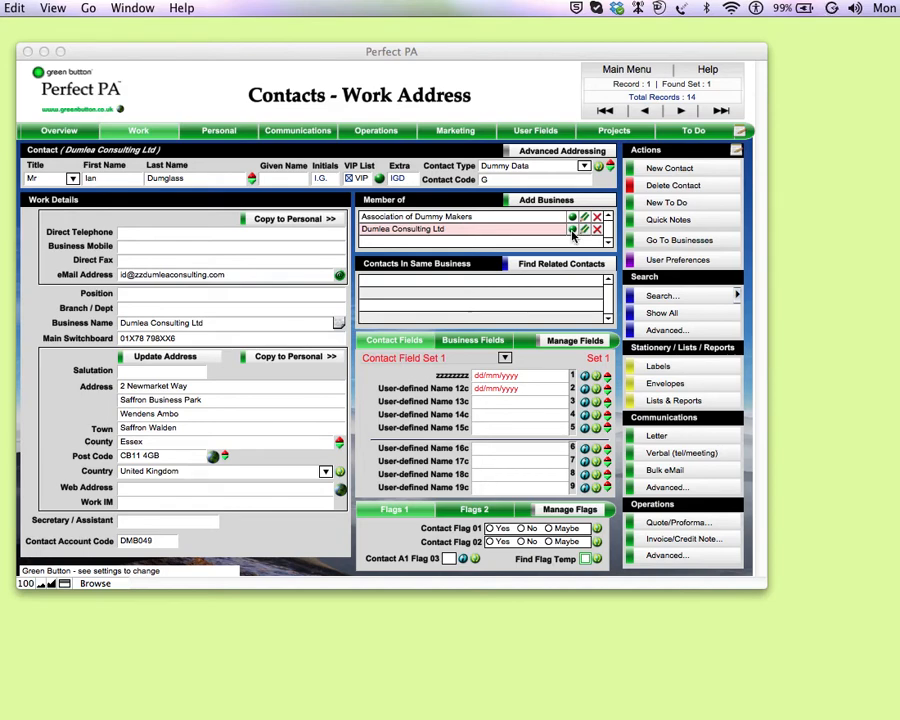
Open the related business record for Dumlea Consulting Ltd from the contact's list of memberships
left_click(572, 236)
left_click(572, 230)
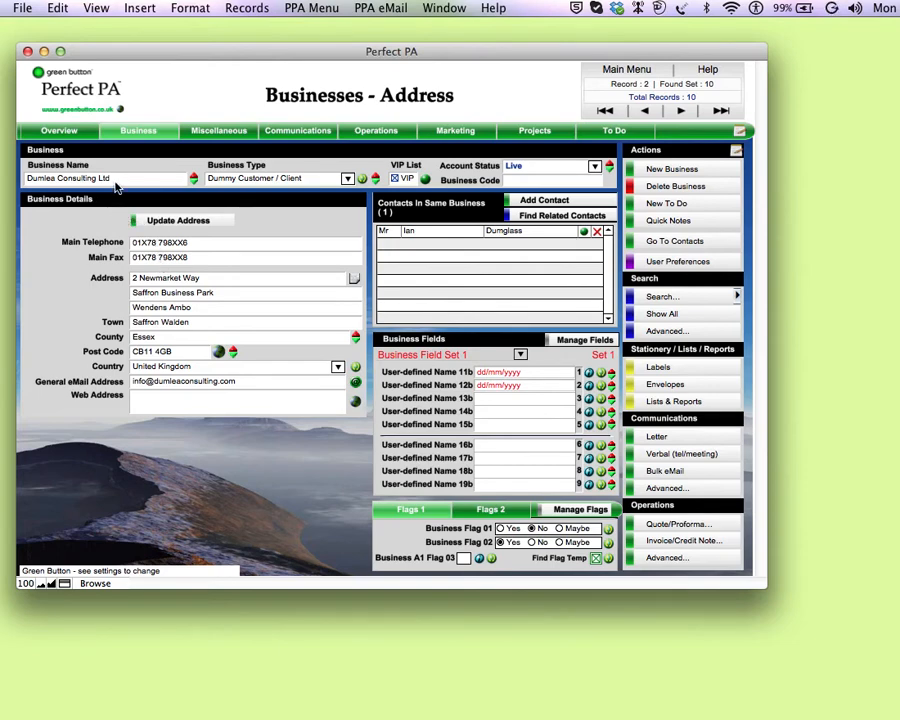
Create a blank line-based credit note for Dumlea Consulting Ltd and permanently delete that record
left_click(655, 541)
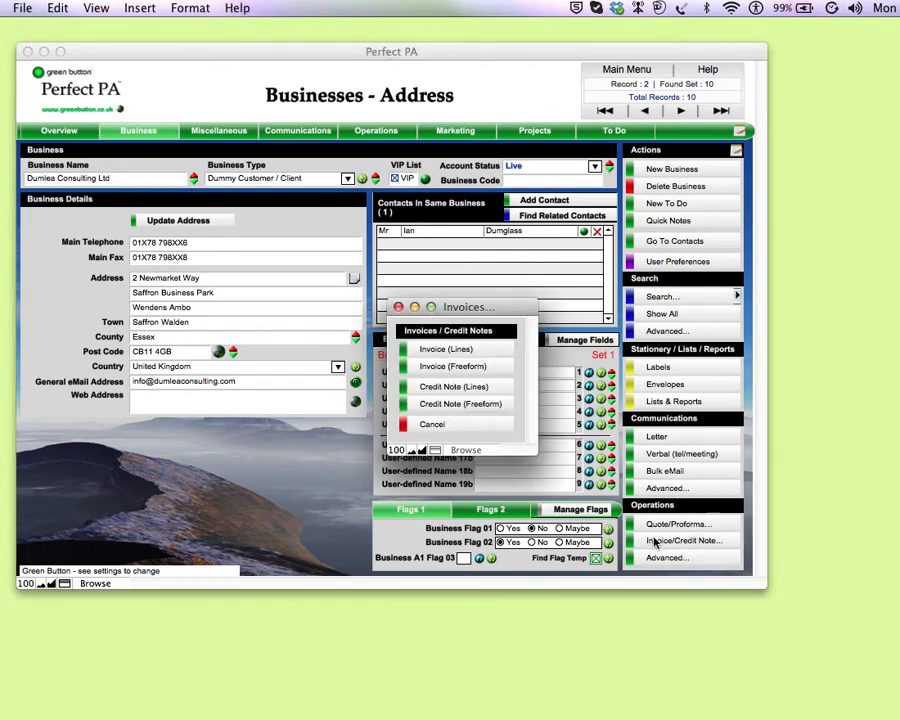
left_click(480, 392)
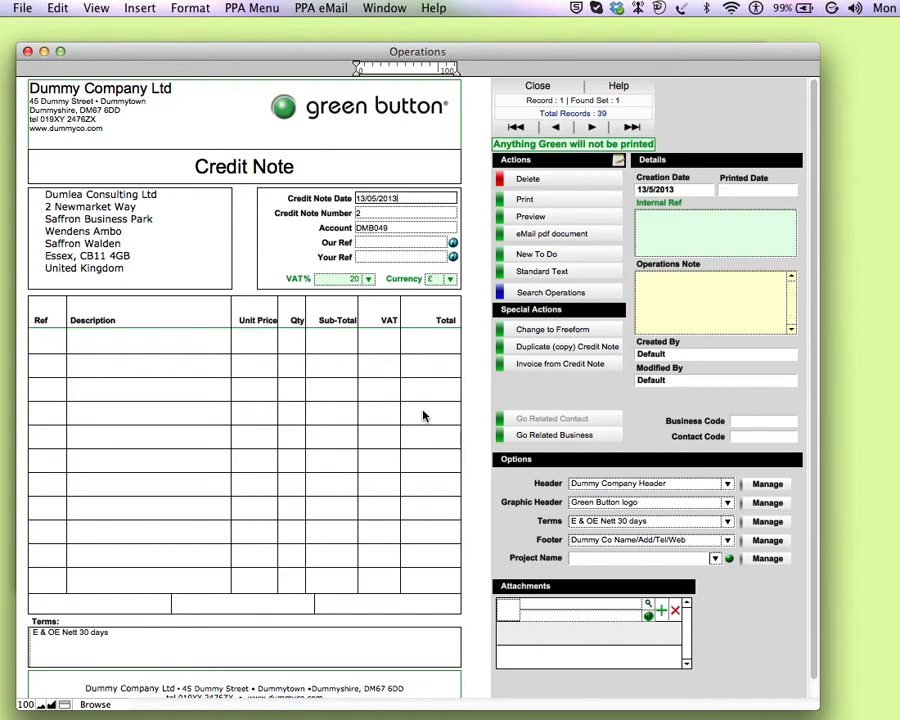
left_click(538, 183)
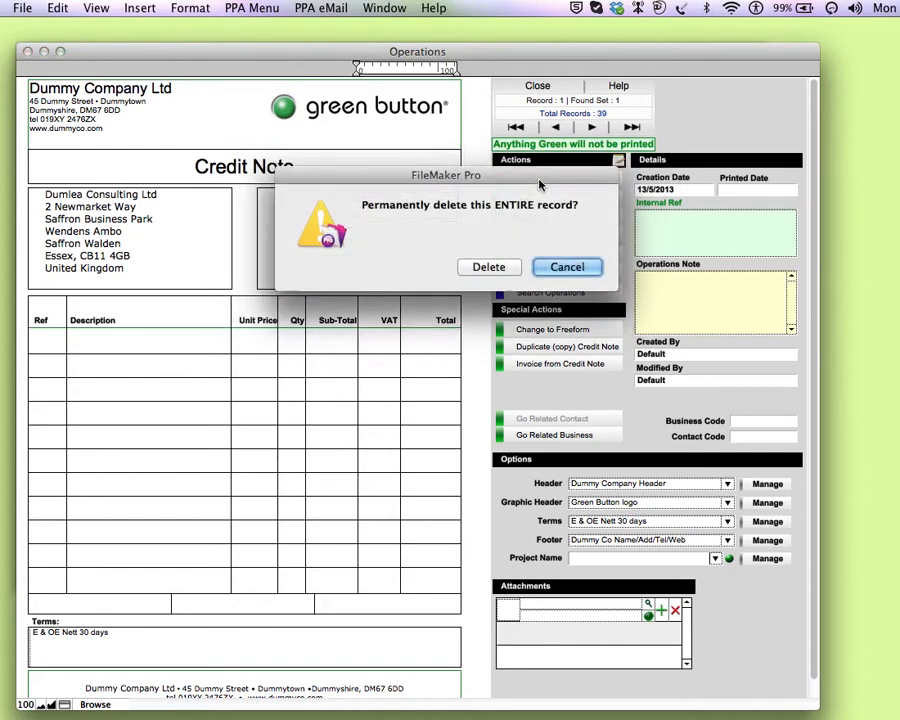
left_click(499, 272)
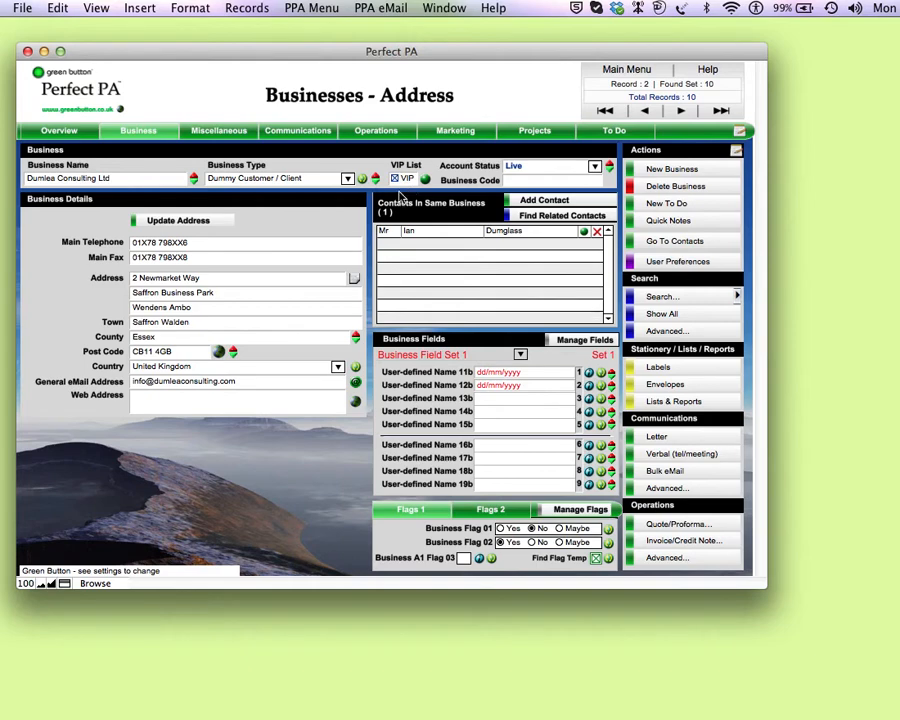
Display all invoices among the business's operations, page through them to the last record, and close the document
left_click(378, 131)
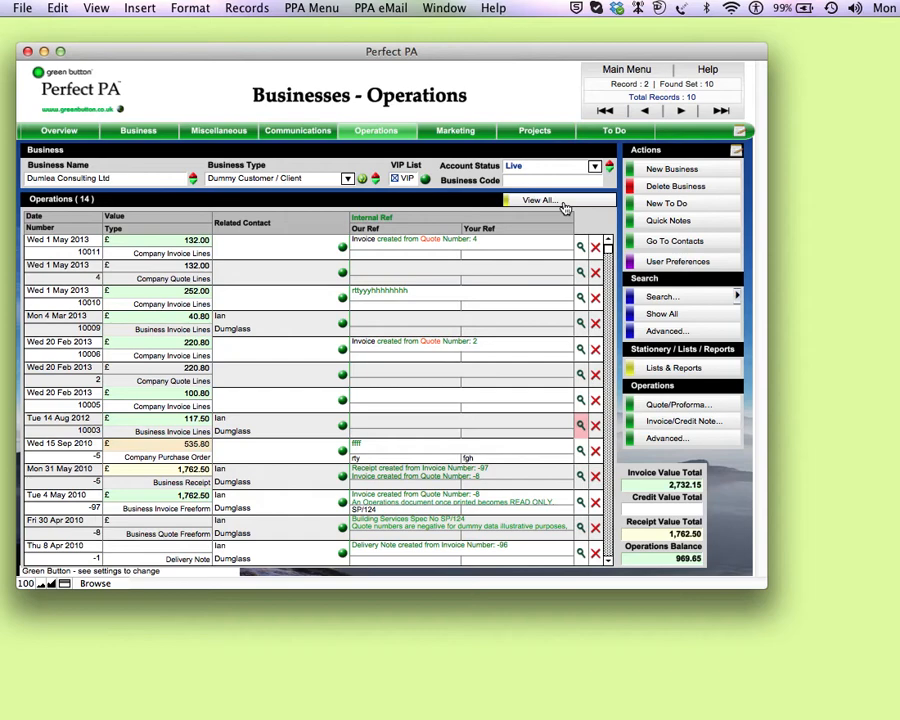
left_click(564, 204)
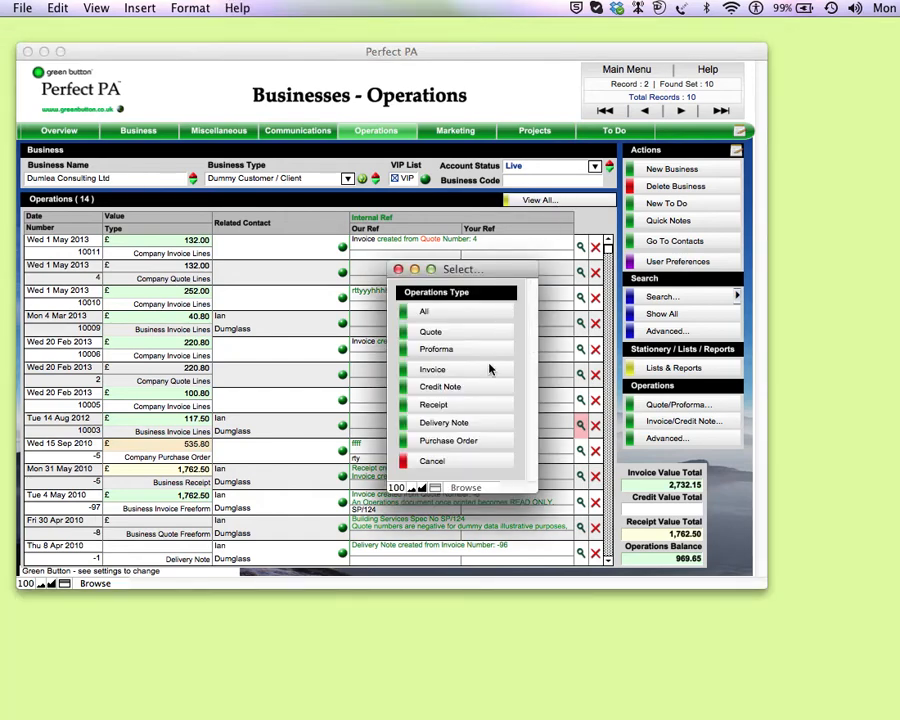
left_click(476, 376)
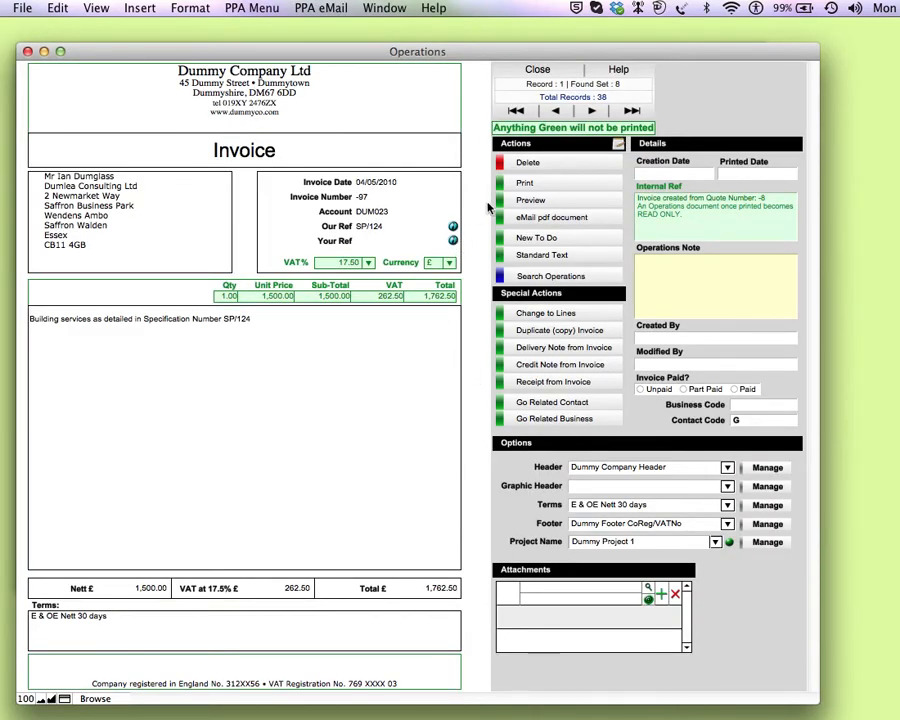
left_click(592, 111)
left_click(592, 111)
left_click(592, 111)
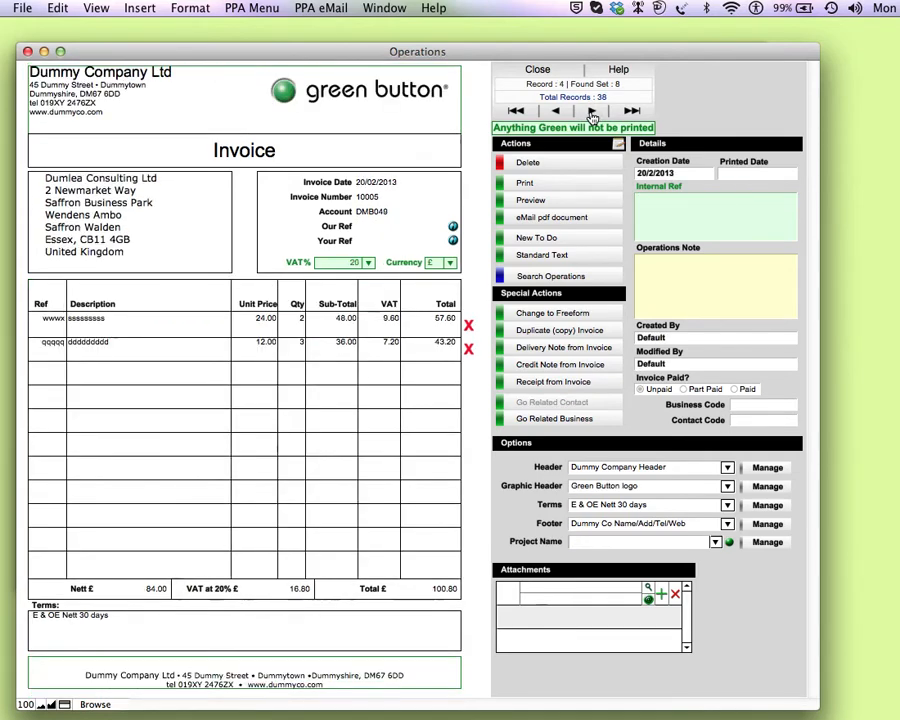
left_click(592, 111)
left_click(592, 111)
left_click(592, 111)
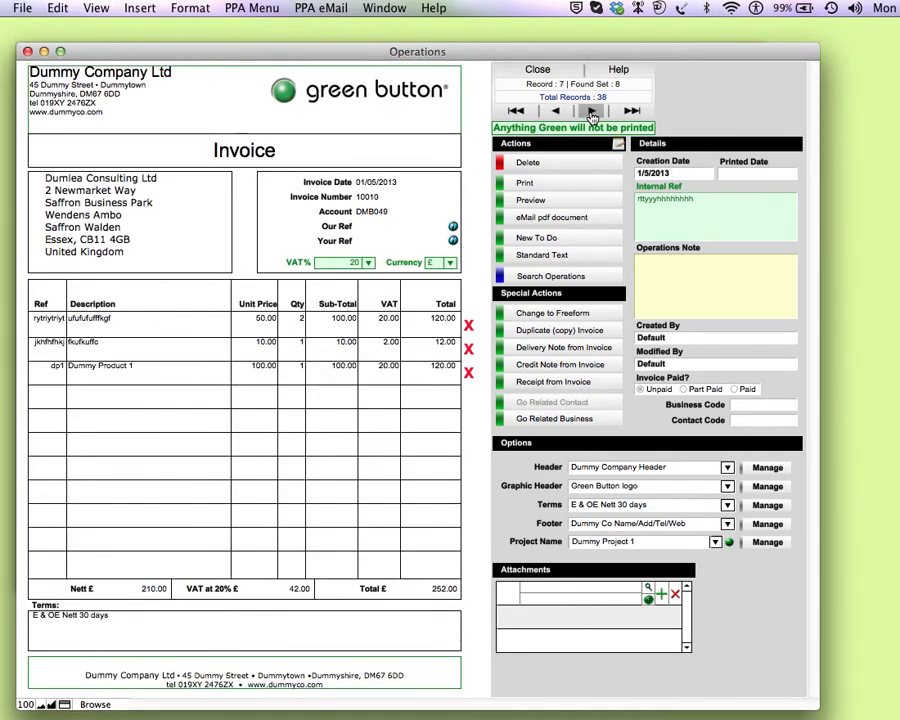
left_click(592, 111)
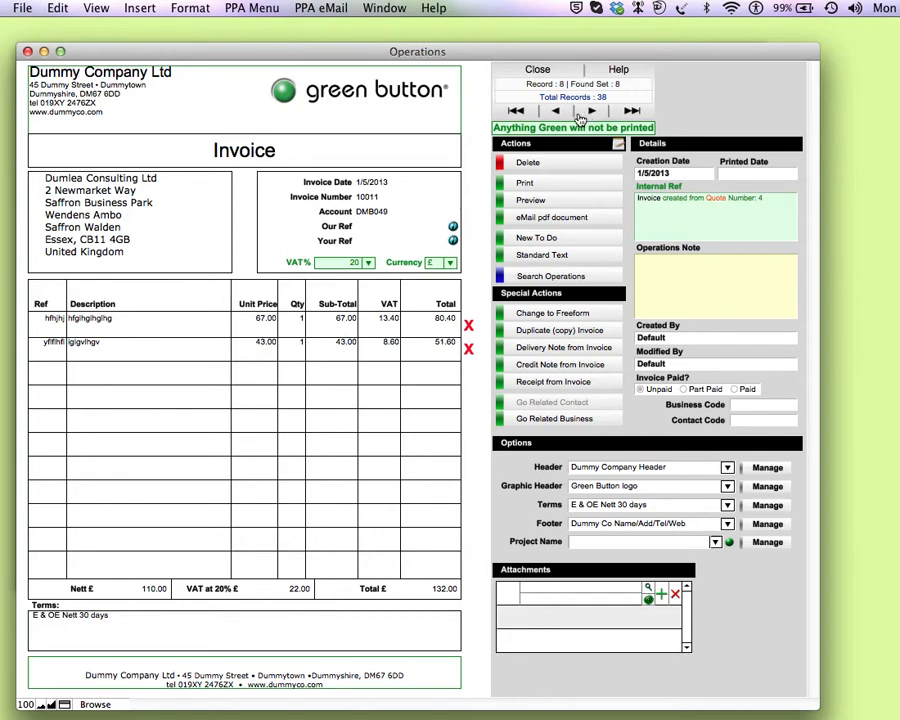
left_click(536, 70)
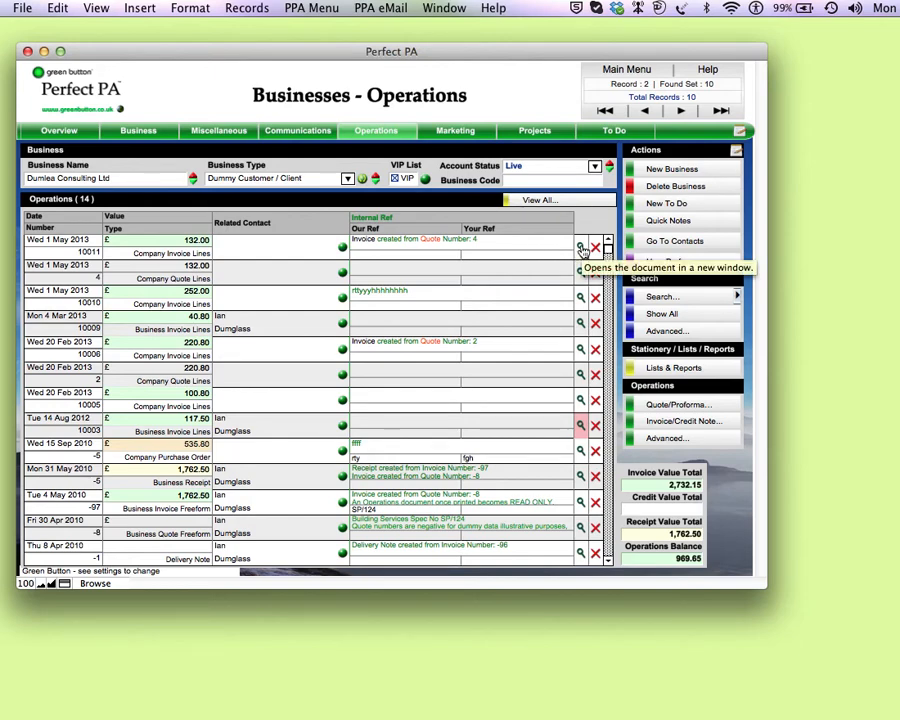
Open the newest invoice dated 1 May 2013, generate a credit note from it, and close the document
left_click(581, 247)
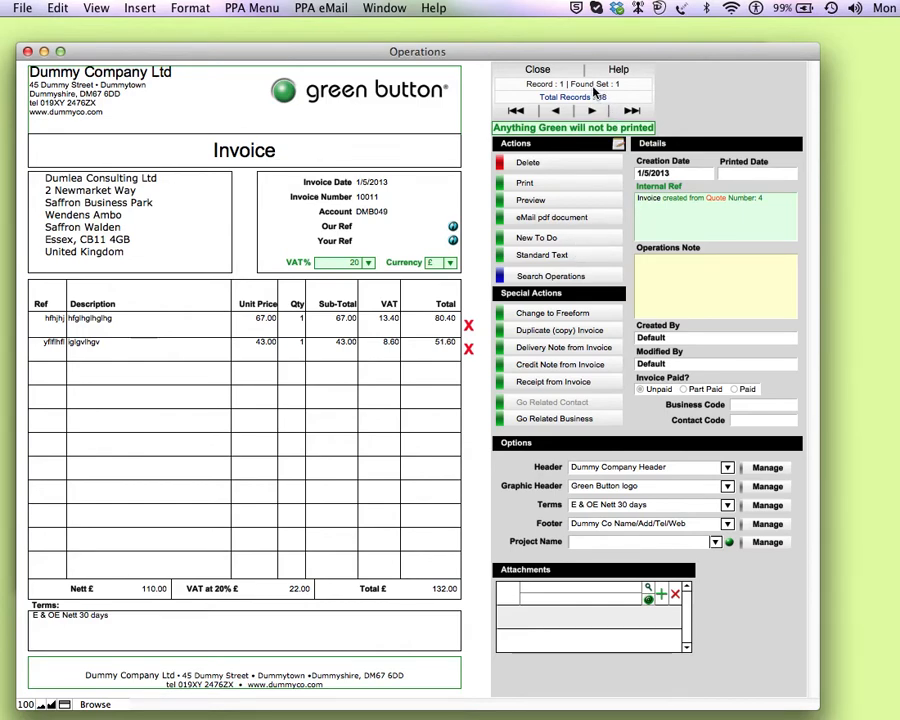
left_click(572, 366)
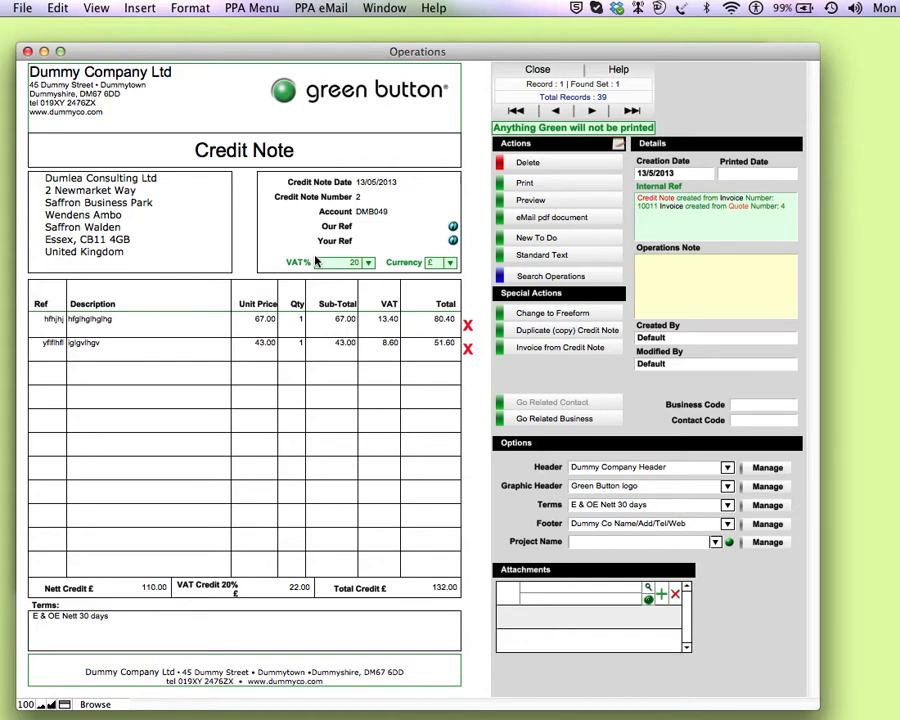
left_click(514, 75)
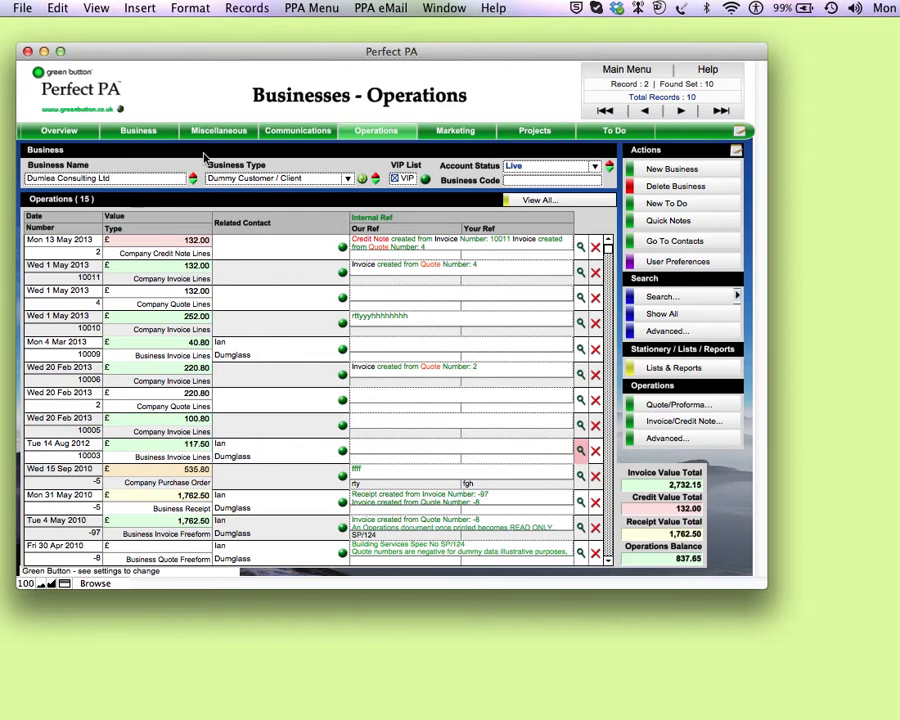
Create a new line-based proforma invoice from the Dumlea Consulting Ltd business record
left_click(140, 132)
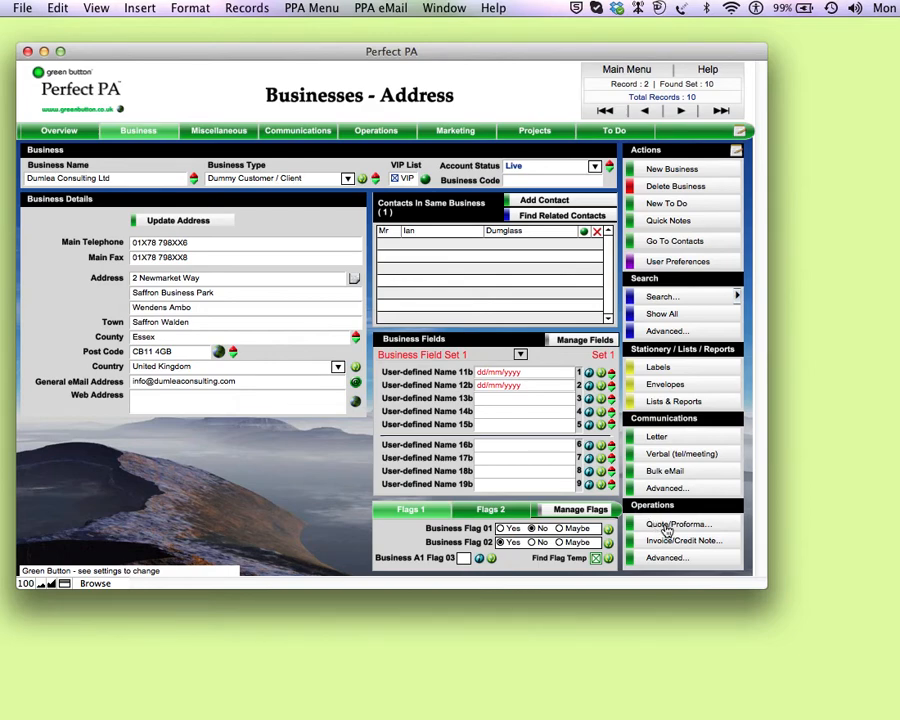
left_click(667, 529)
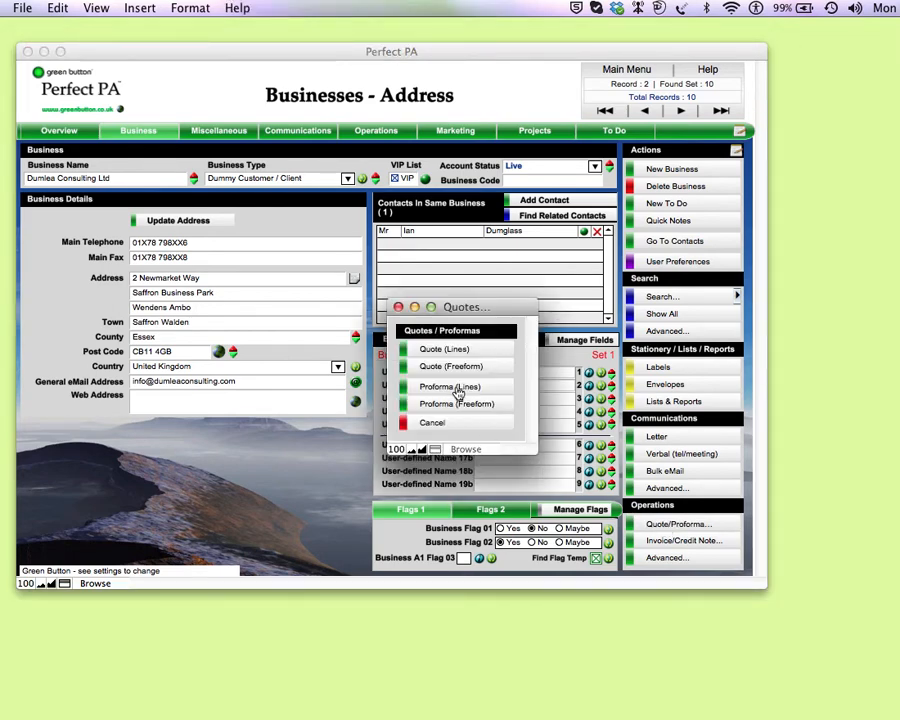
left_click(452, 388)
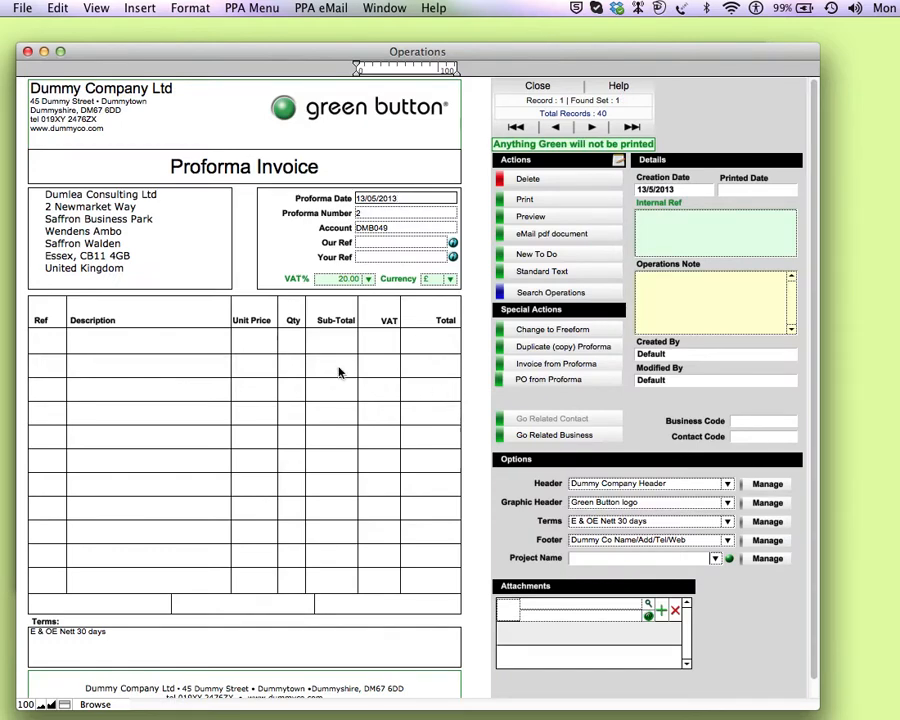
Add a proforma line with ref 5555, description ufufuyfuyflufglh and unit price 56, and generate a purchase order from the proforma
left_click(42, 340)
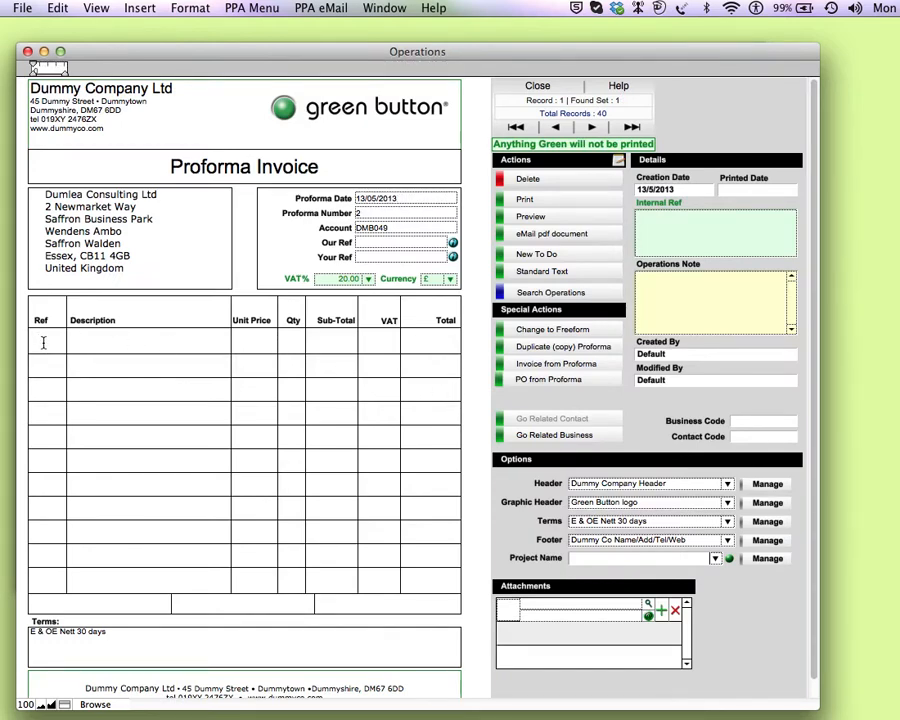
type("5555")
left_click(77, 341)
type("ufufuyfuyflufglh")
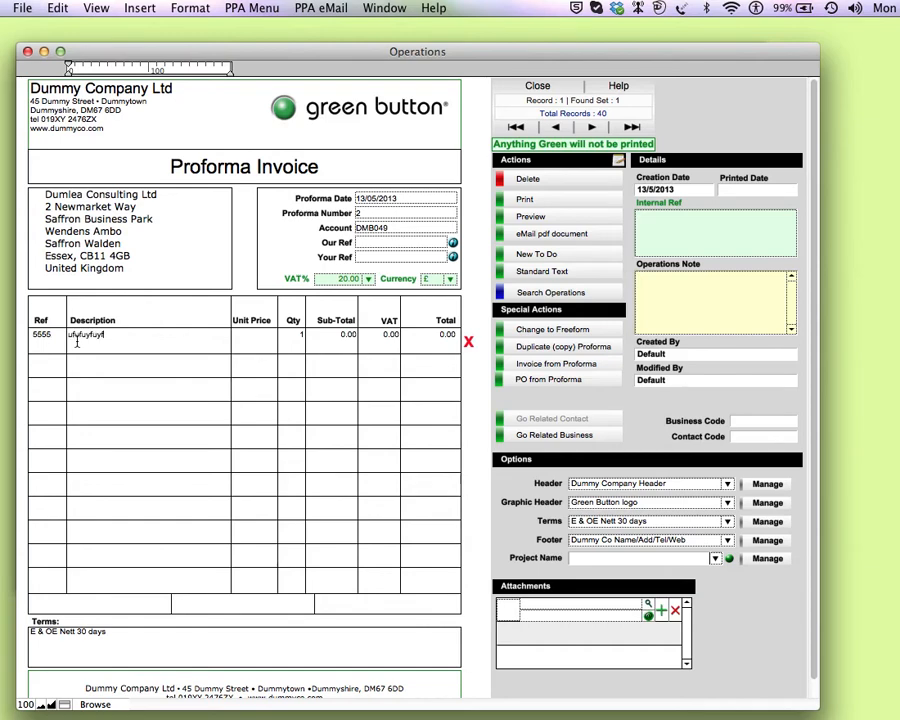
left_click(265, 341)
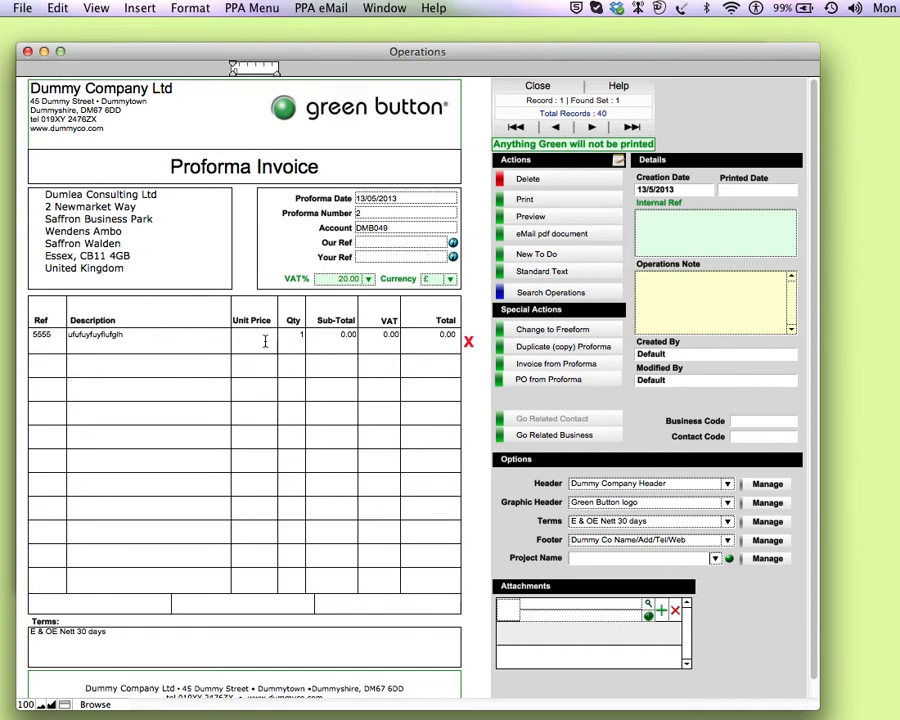
type("56")
left_click(267, 345)
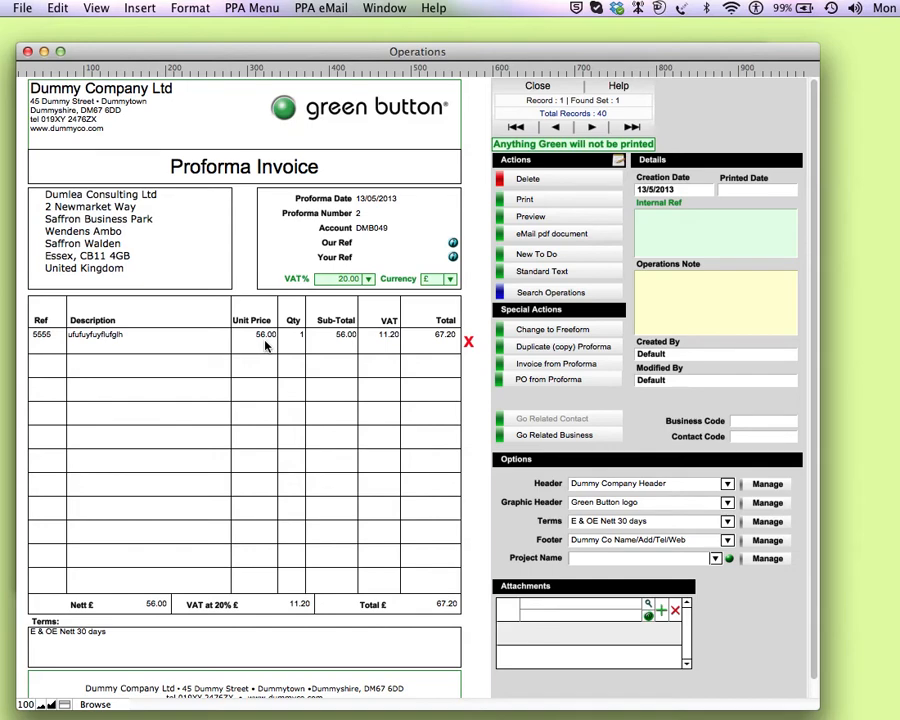
left_click(578, 380)
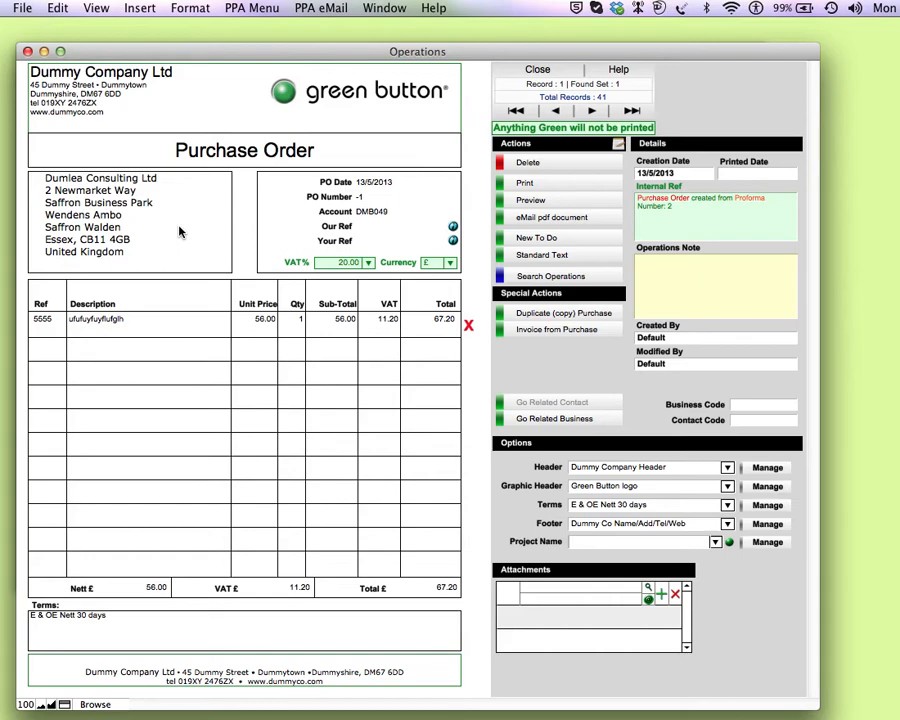
Go to the related business, show all businesses, and copy the address-only version for Blackfriar Dumly Rentals Ltd to the clipboard
left_click(548, 421)
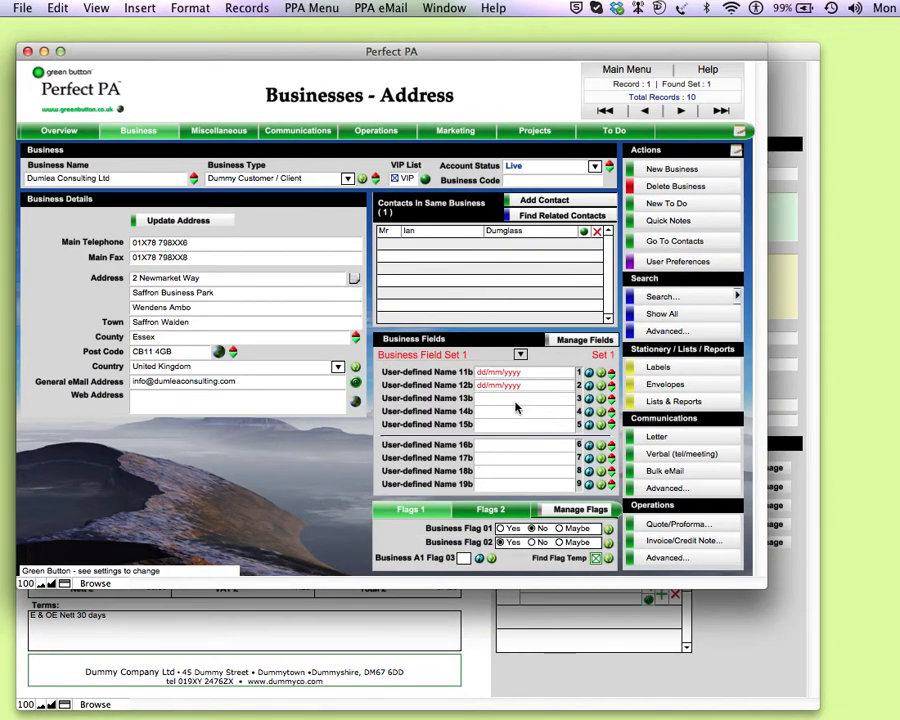
left_click(660, 315)
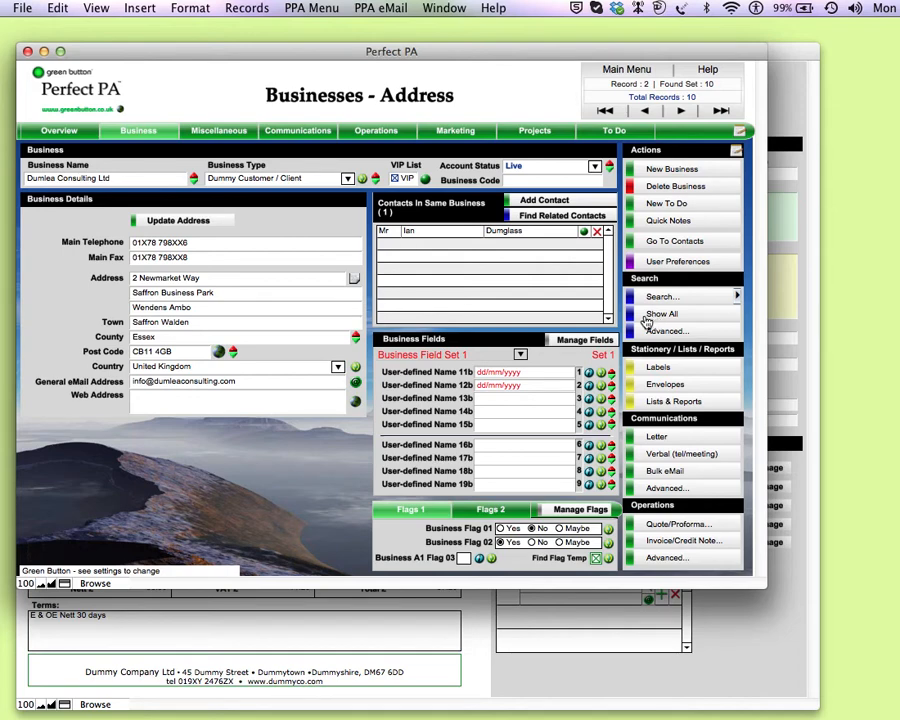
left_click(645, 111)
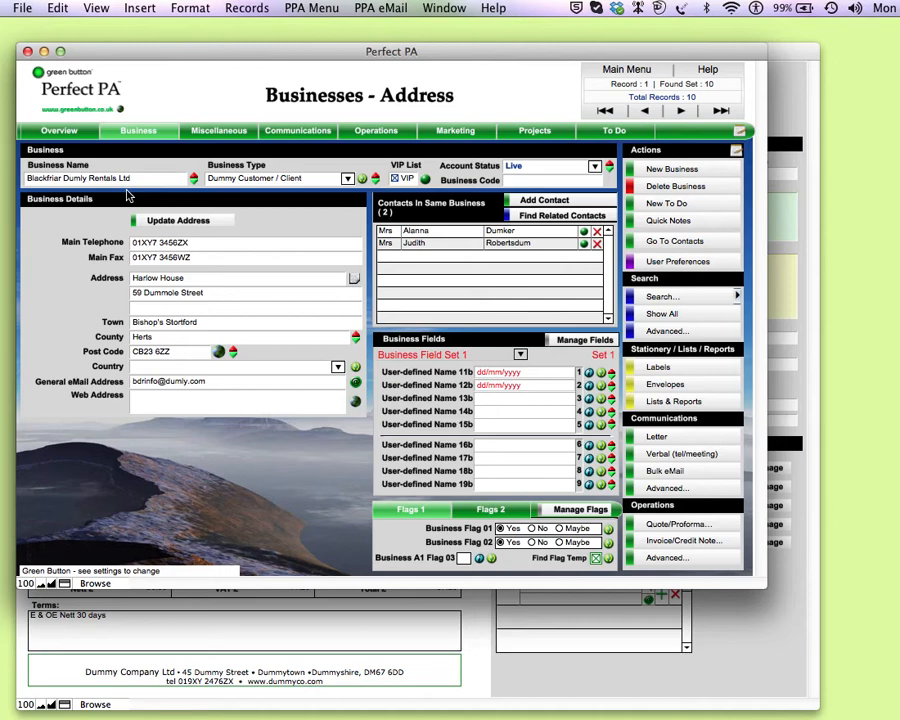
left_click(355, 281)
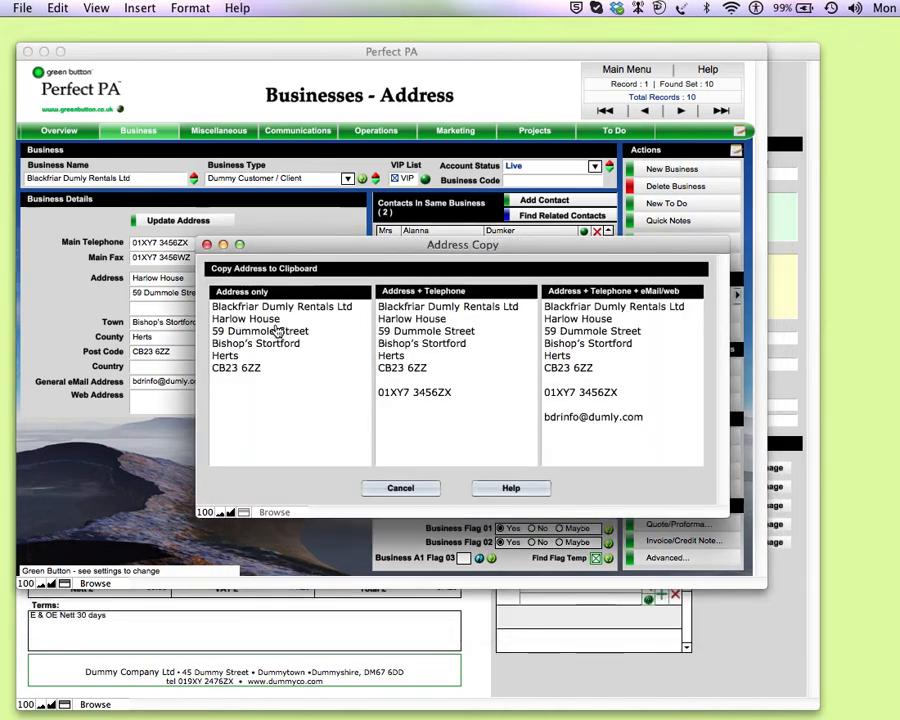
left_click(287, 366)
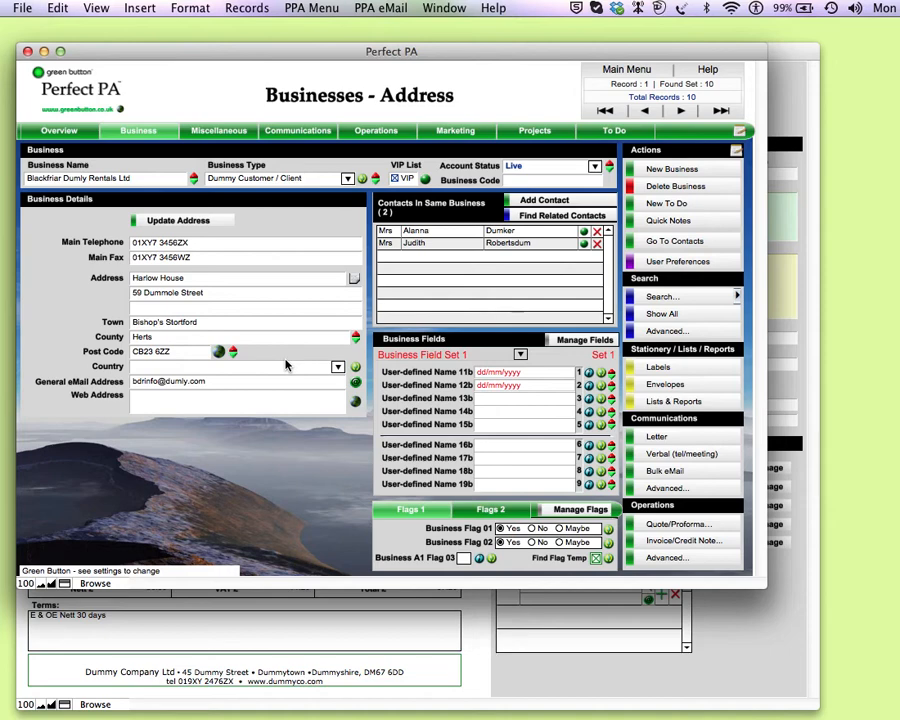
Replace the purchase order's addressee block with the copied Blackfriar Dumly Rentals Ltd address and close the document
left_click(377, 133)
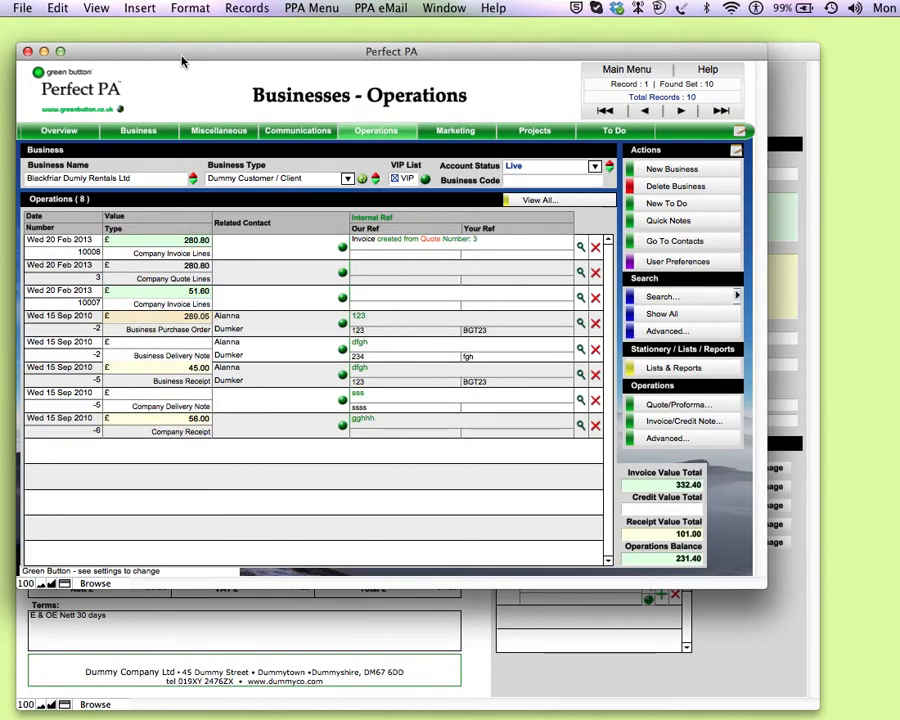
left_click_drag(178, 53, 442, 50)
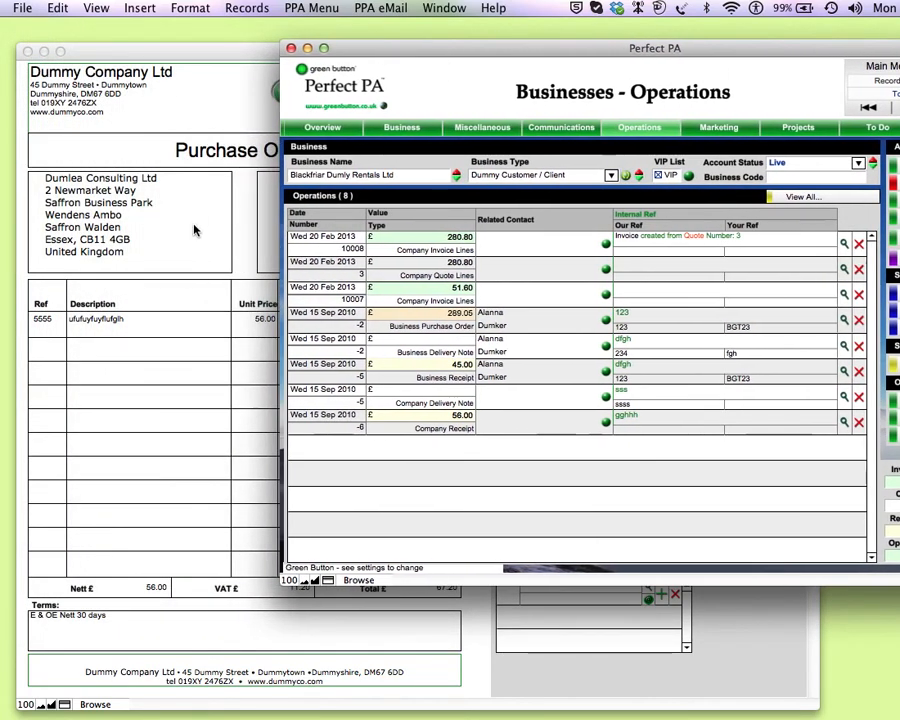
left_click(195, 229)
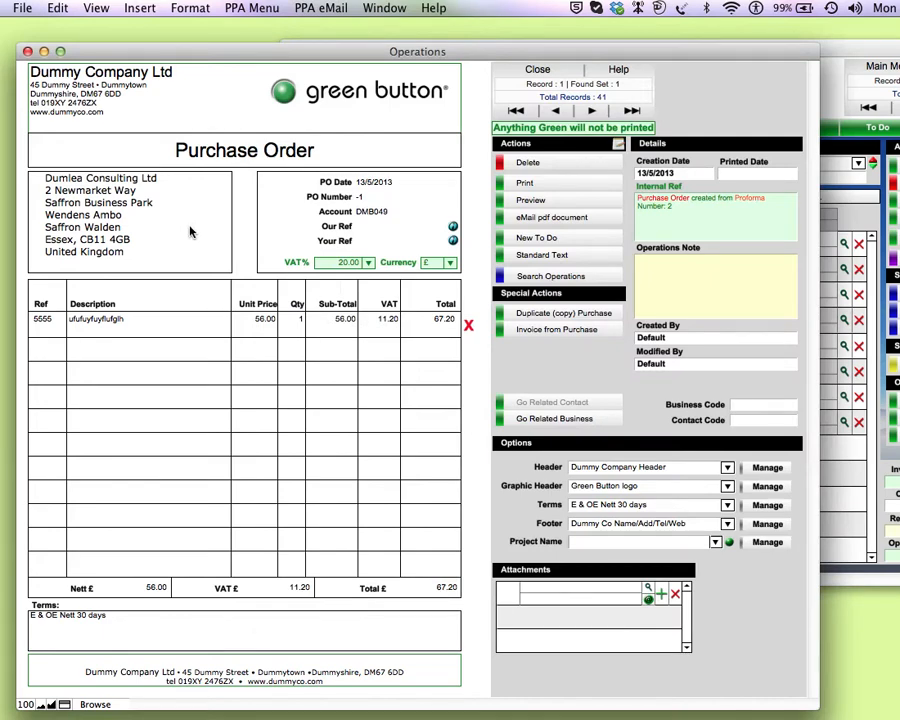
left_click(153, 215)
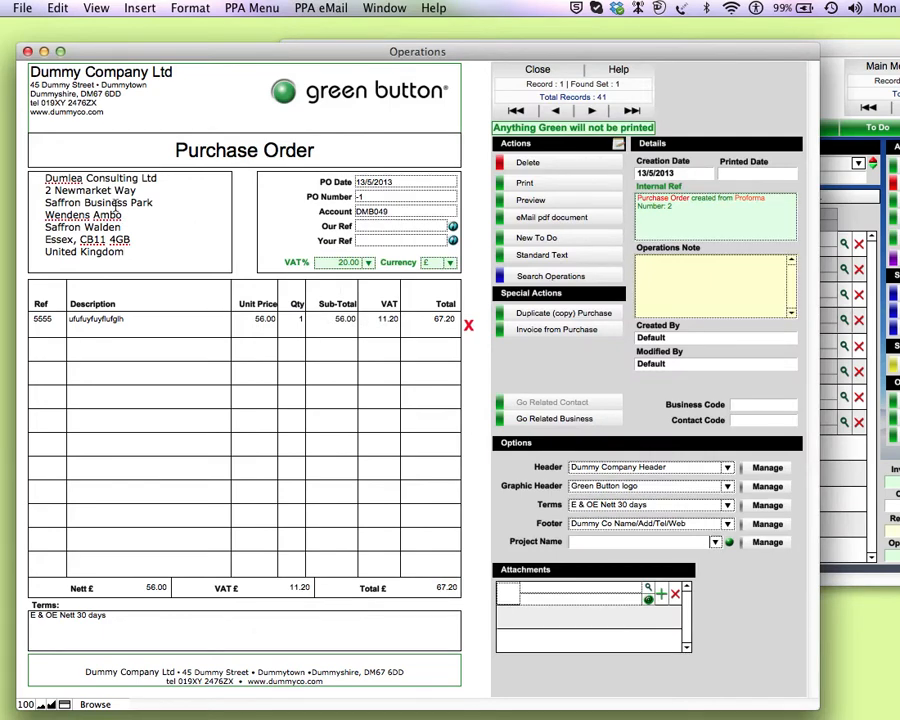
left_click_drag(45, 178, 160, 251)
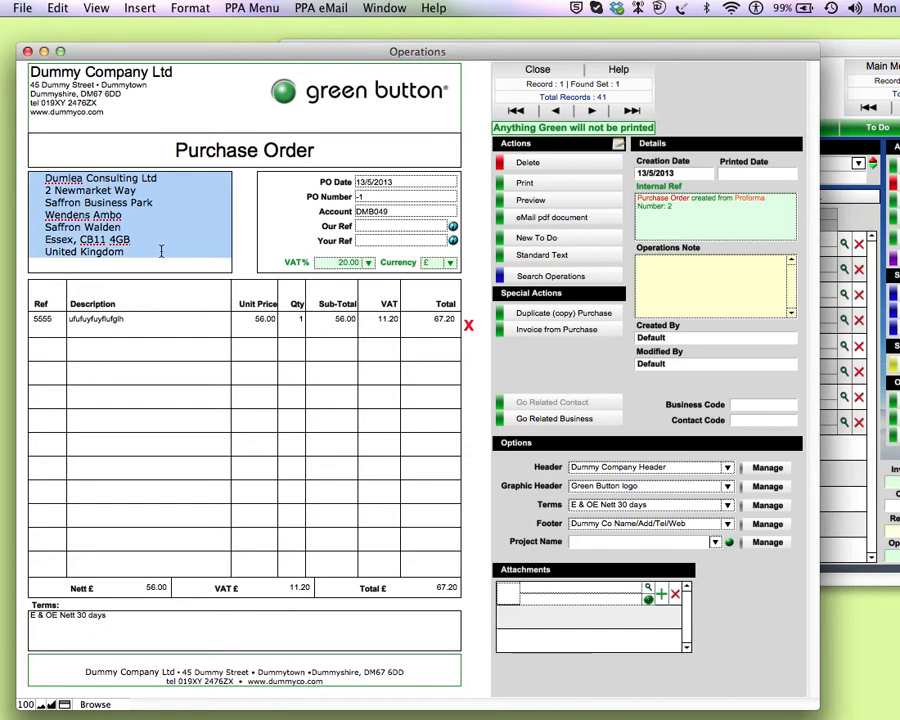
type("Blackfriar Dumly Rentals Ltd Harlow House 59 Dummole Street Bishop's Stortford Herts CB23 6ZZ")
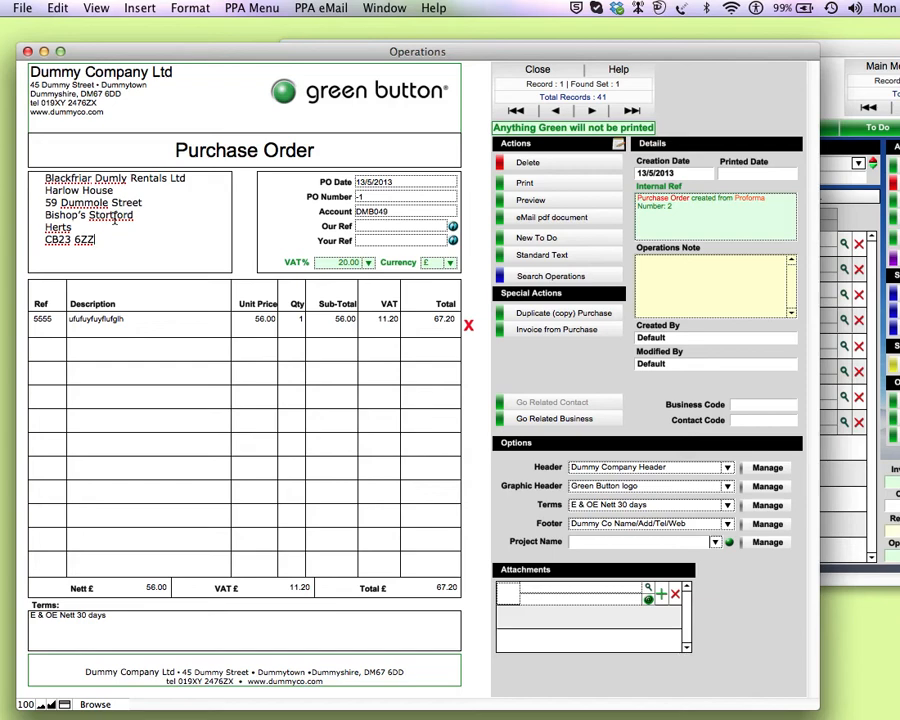
left_click(538, 70)
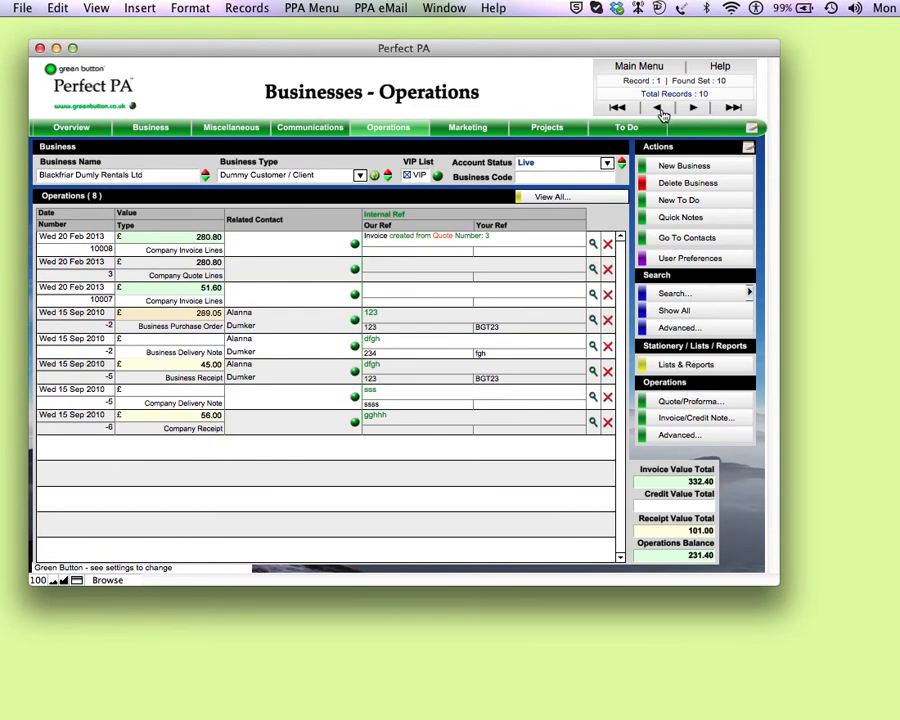
Go to the Dumlea Consulting Ltd business record and create a new receipt from its address details
left_click(690, 108)
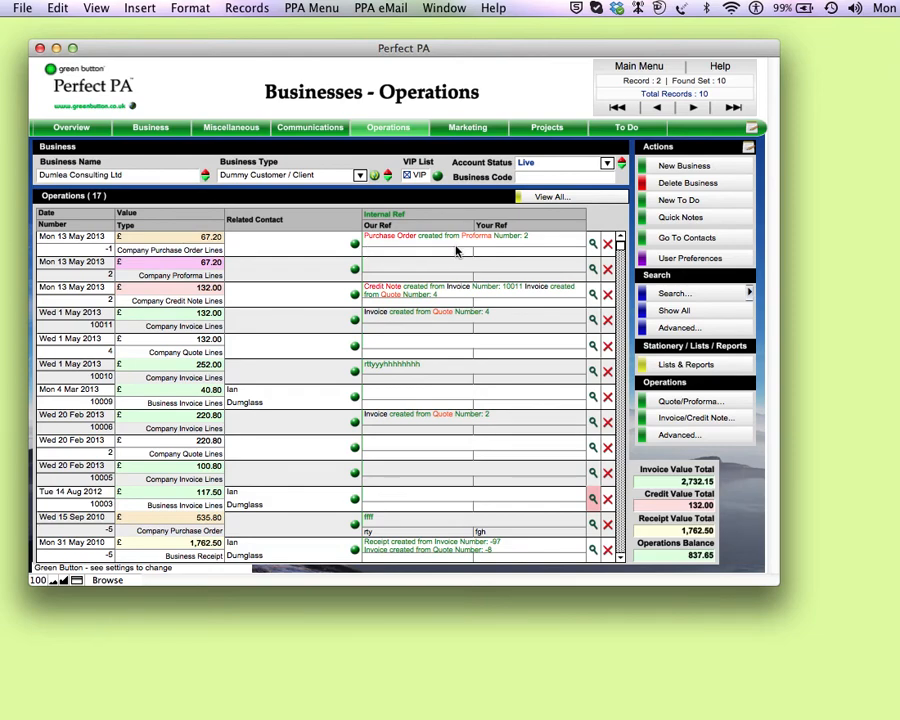
left_click(168, 130)
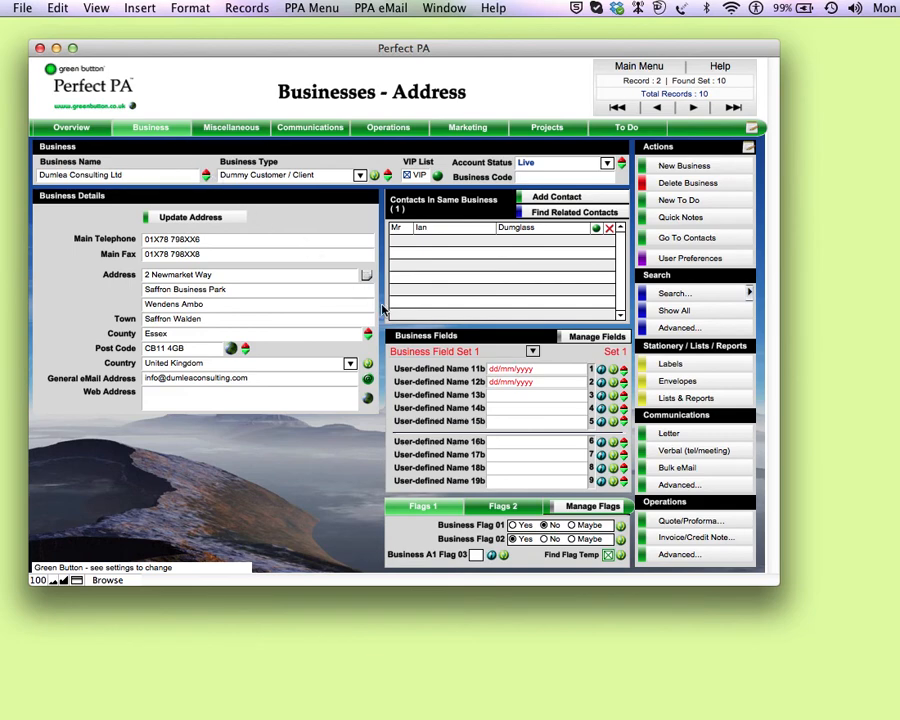
left_click(680, 555)
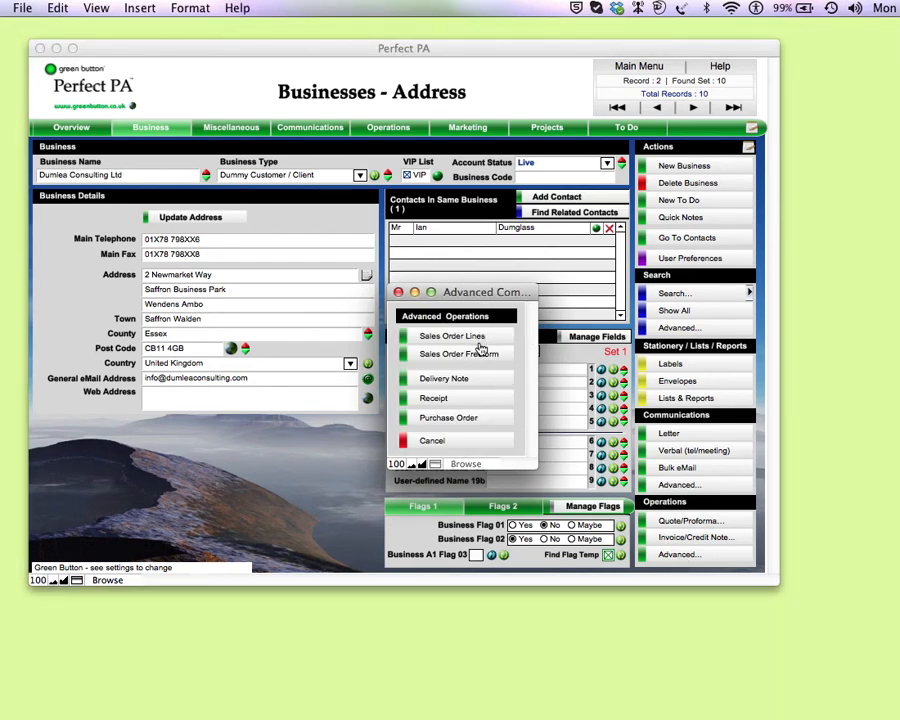
left_click(462, 402)
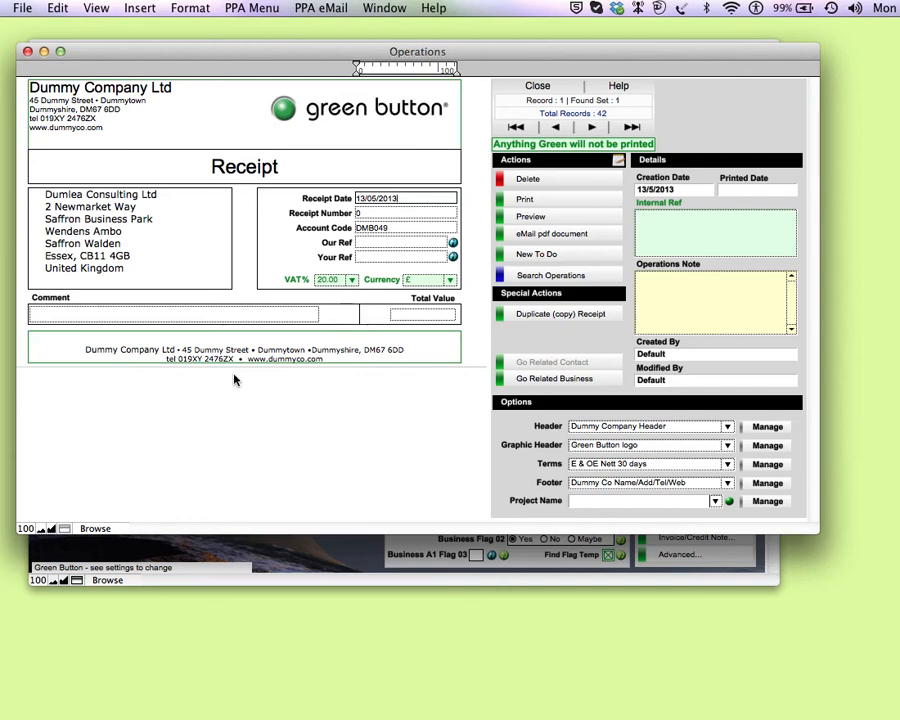
Fill in the receipt with comment "thank you" and total value 100, close it, and show the business's operations list
left_click(101, 316)
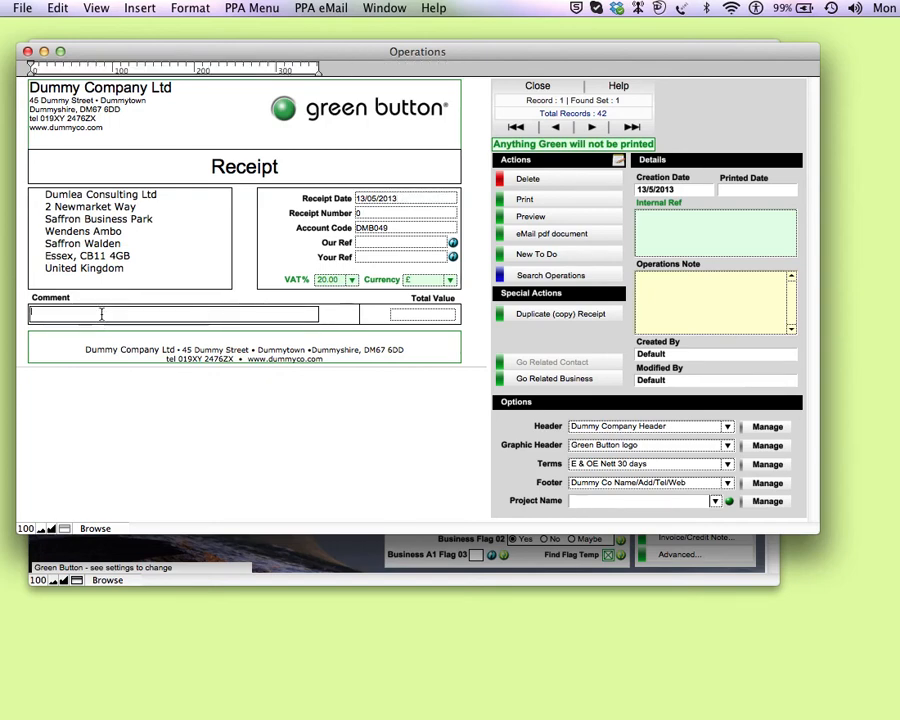
type("thank you")
left_click(419, 315)
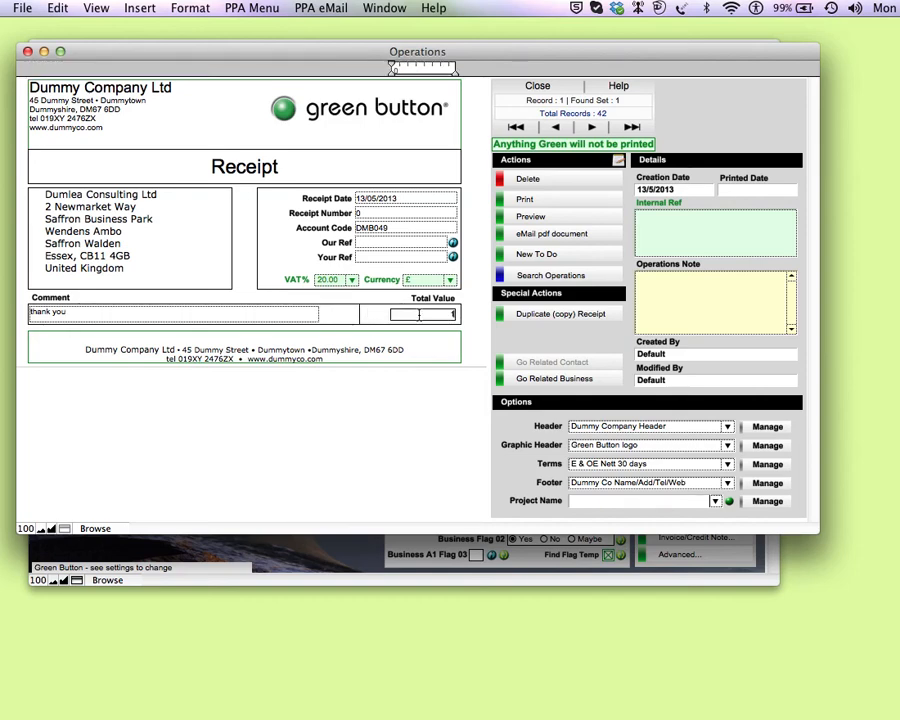
type("100")
key("Return")
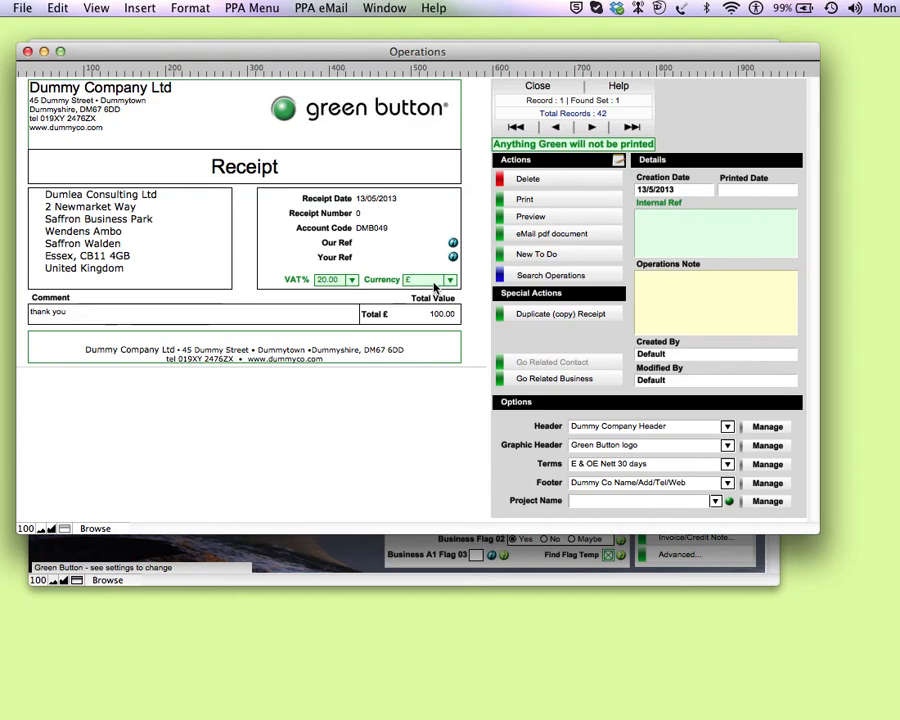
left_click(541, 88)
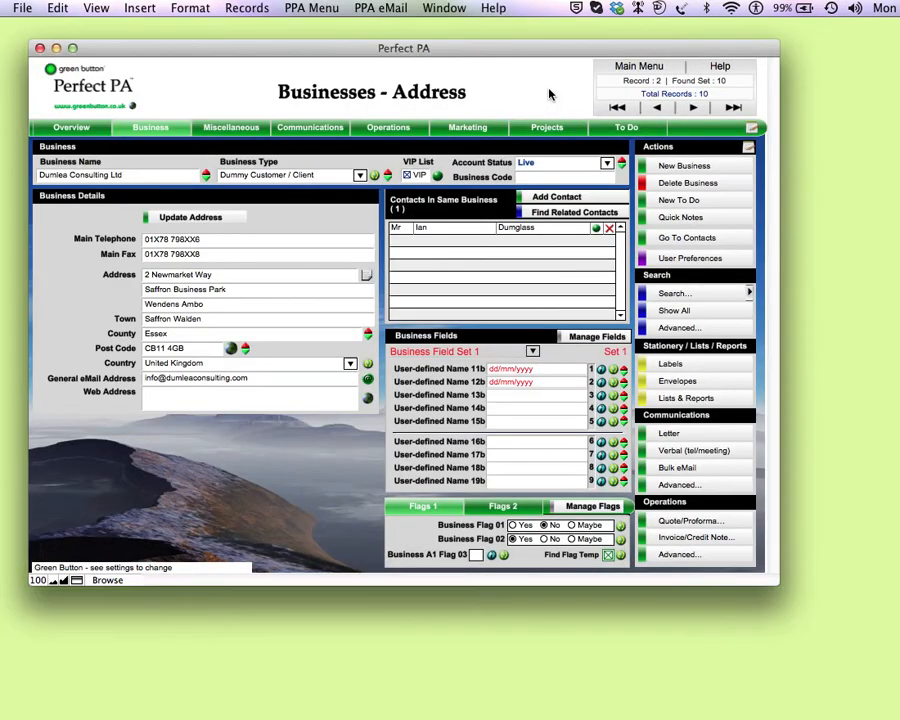
left_click(401, 129)
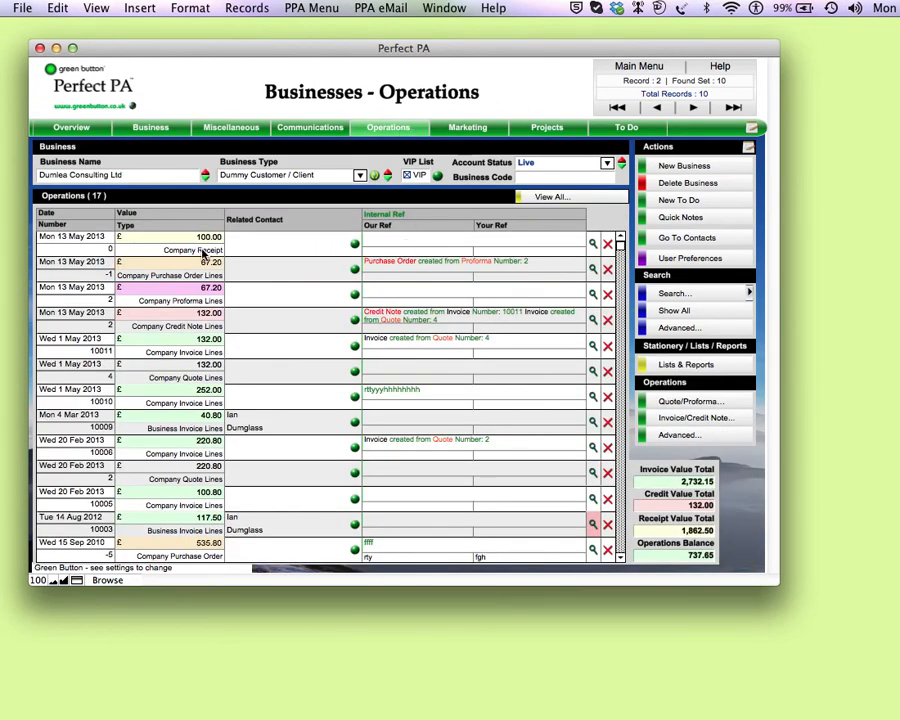